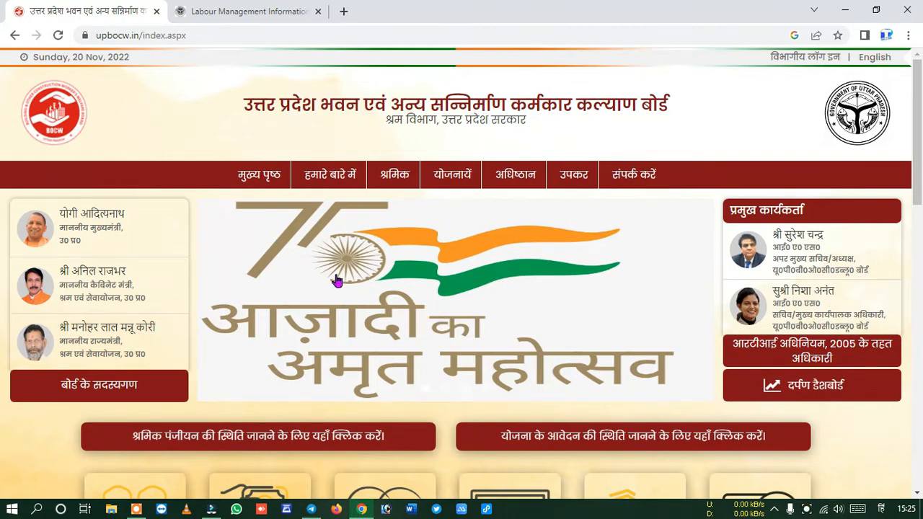
Step: Open the श्रमिक पंजीयन/संसोधन application form and request the OTP again for the entered labourer details
mouse_move(389, 177)
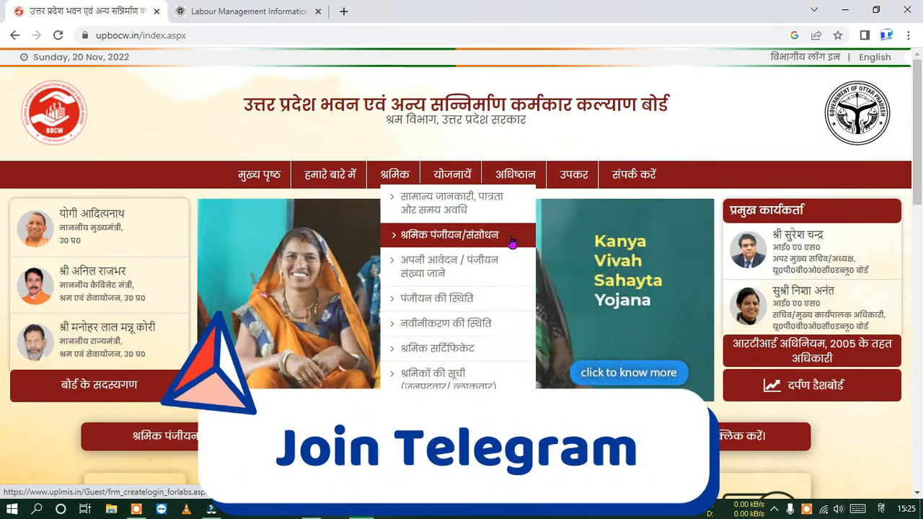
left_click(470, 243)
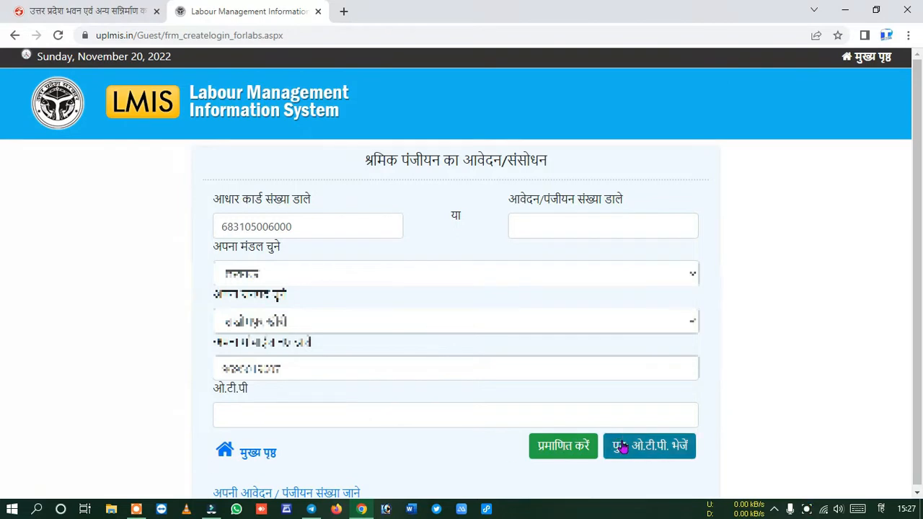
left_click(664, 451)
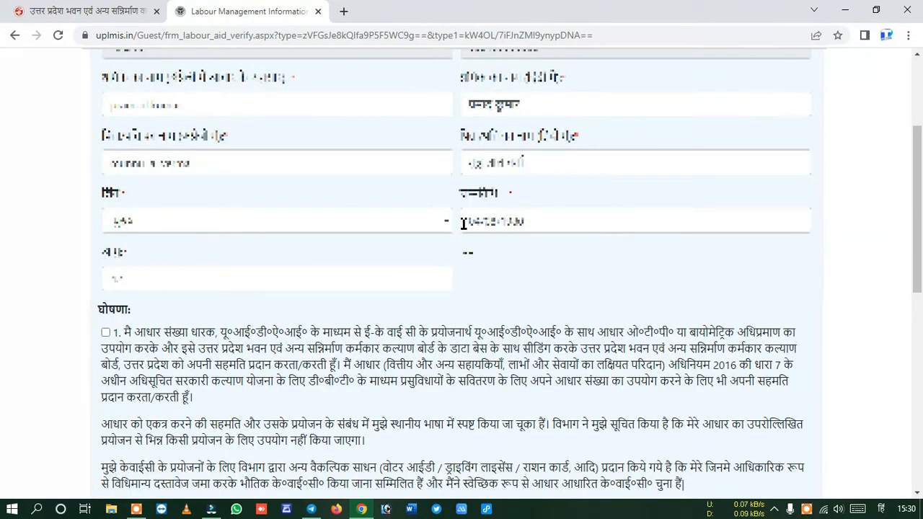
Step: Accept the Hindi and English Aadhaar consent declarations, run the Aadhaar verification and dismiss the resulting pop-ups
left_click(106, 332)
scroll(101, 291, "down", 5)
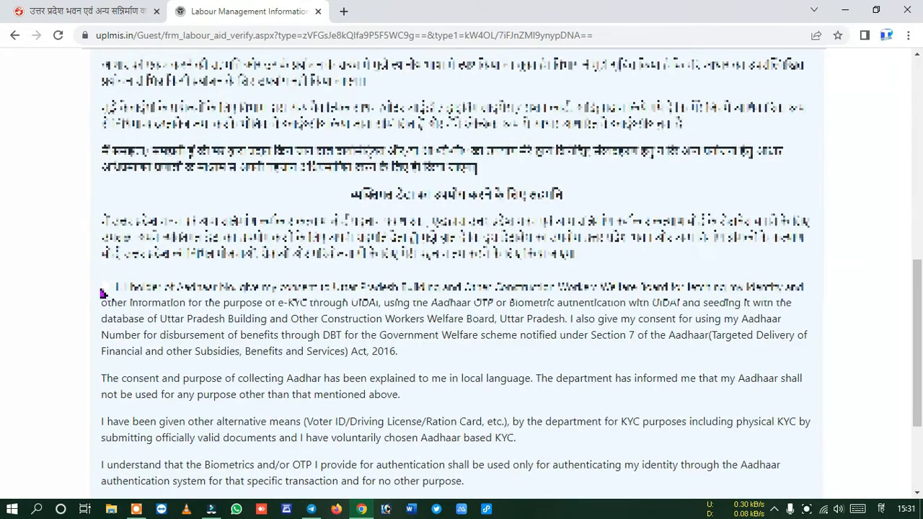
left_click(106, 287)
scroll(281, 323, "down", 2)
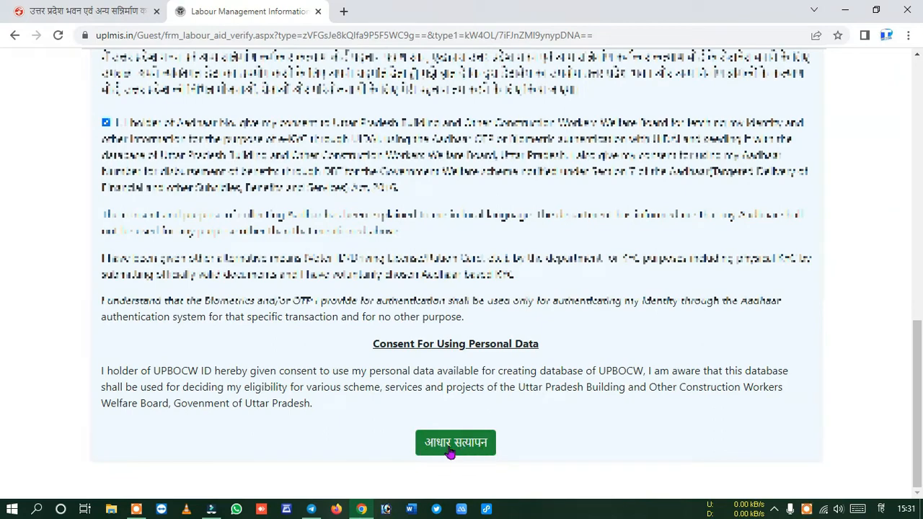
left_click(449, 450)
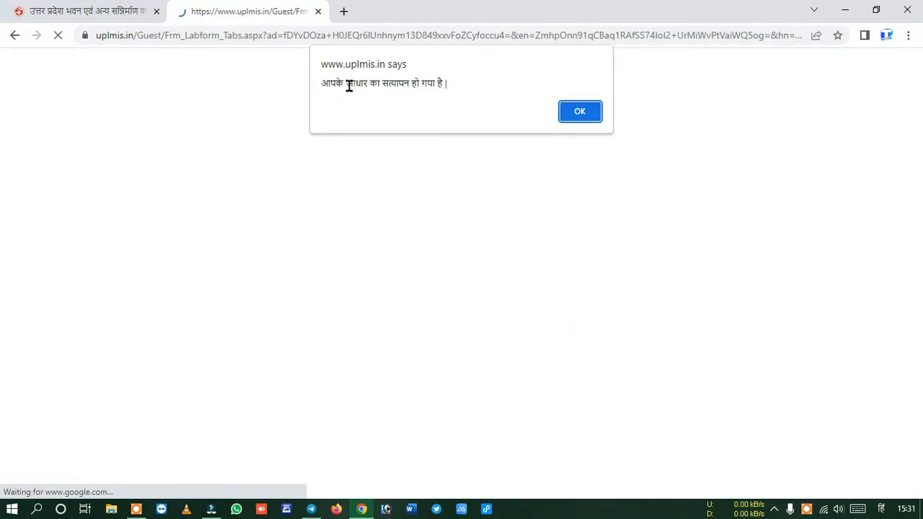
left_click(585, 112)
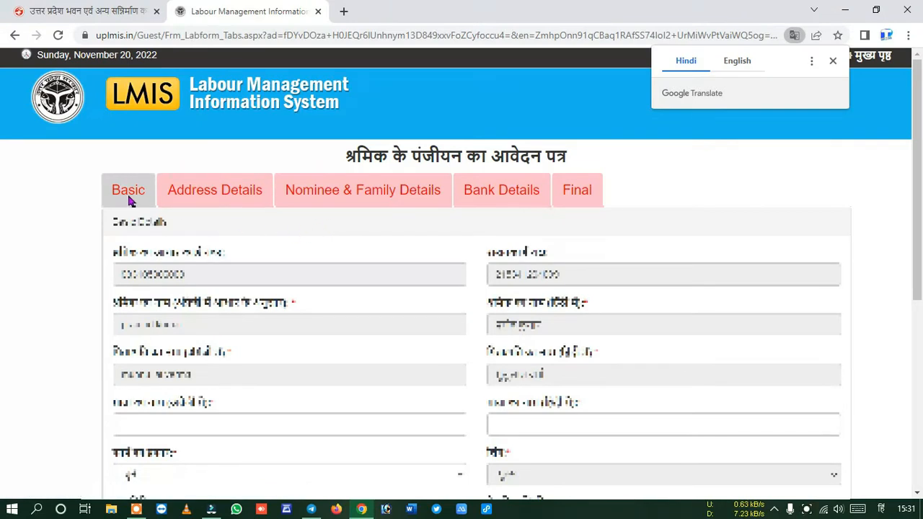
left_click(833, 61)
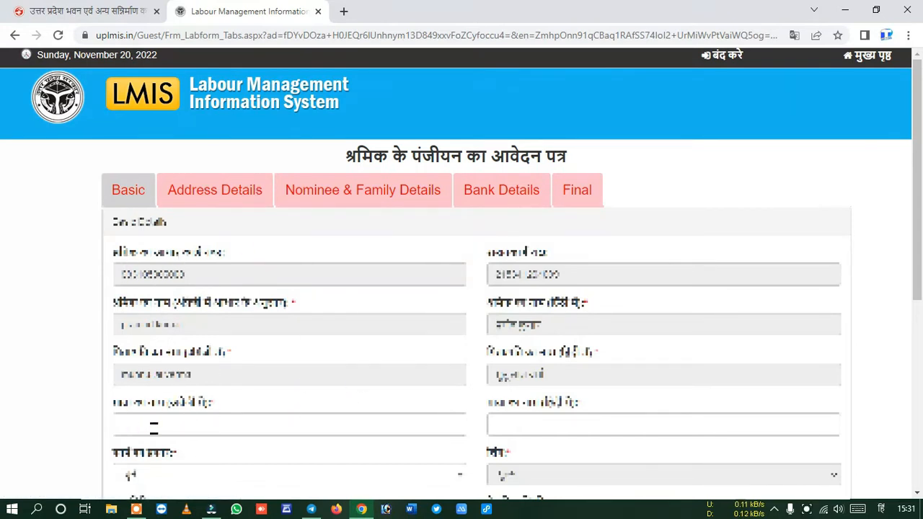
Step: Set the worker's कार्य का प्रकार (type of work) in the basic details to option 23
scroll(447, 396, "down", 5)
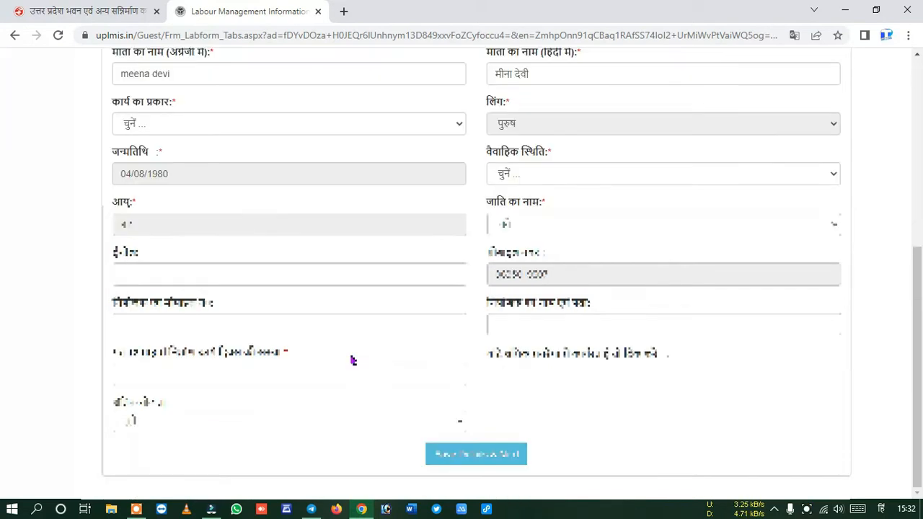
left_click(183, 130)
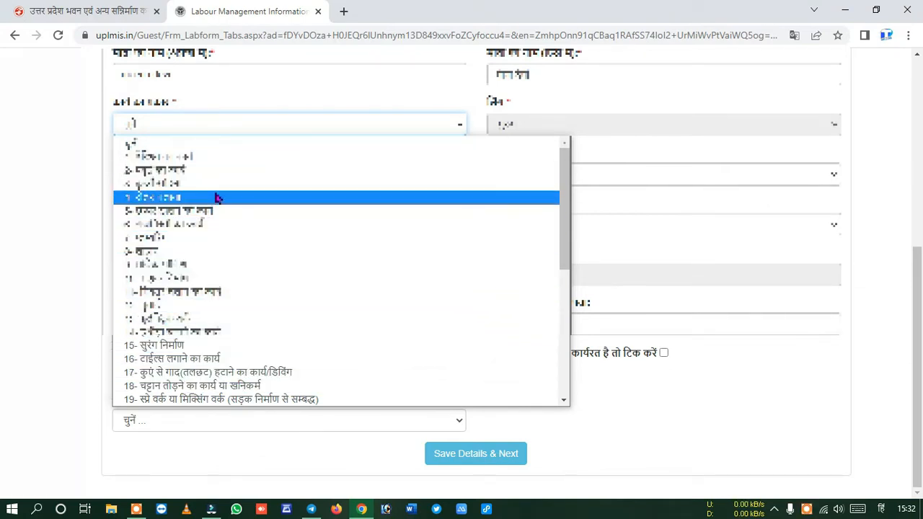
scroll(218, 196, "down", 5)
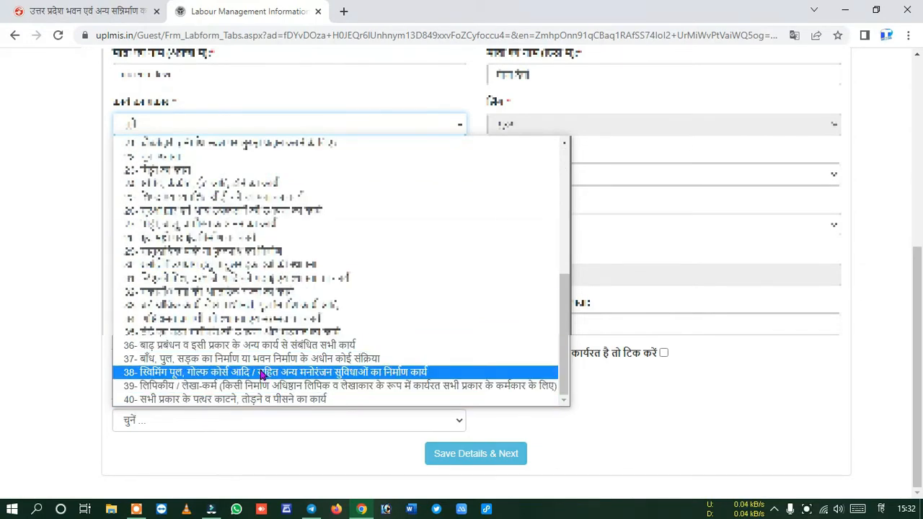
scroll(254, 367, "up", 5)
scroll(241, 331, "down", 5)
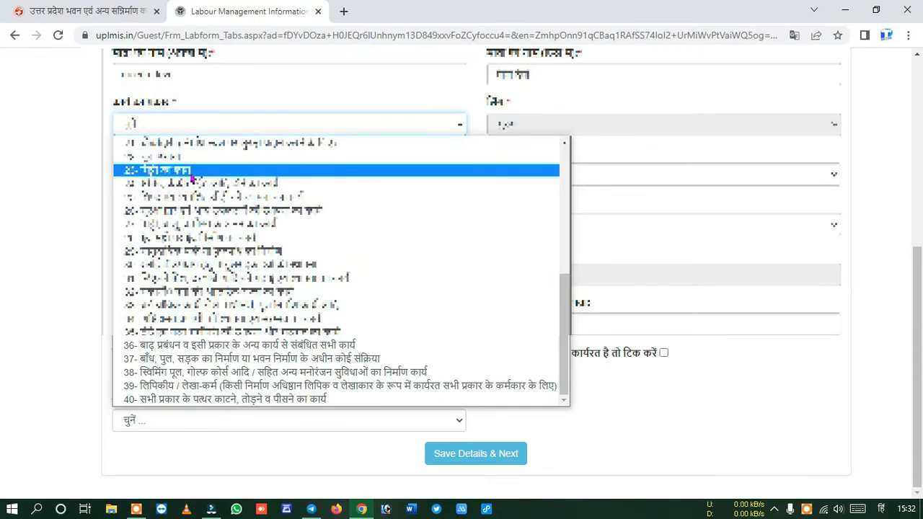
left_click(189, 171)
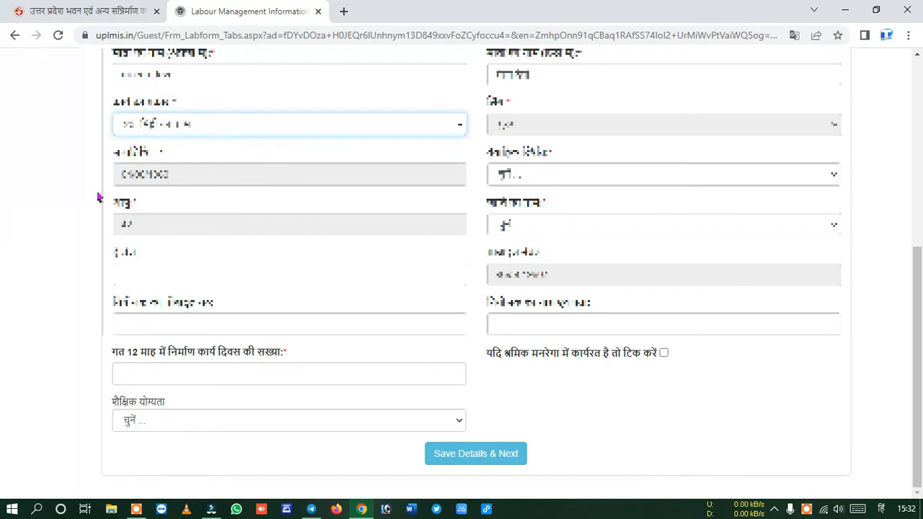
Step: Choose the first listed marital status and the first listed caste category for the worker
left_click(511, 178)
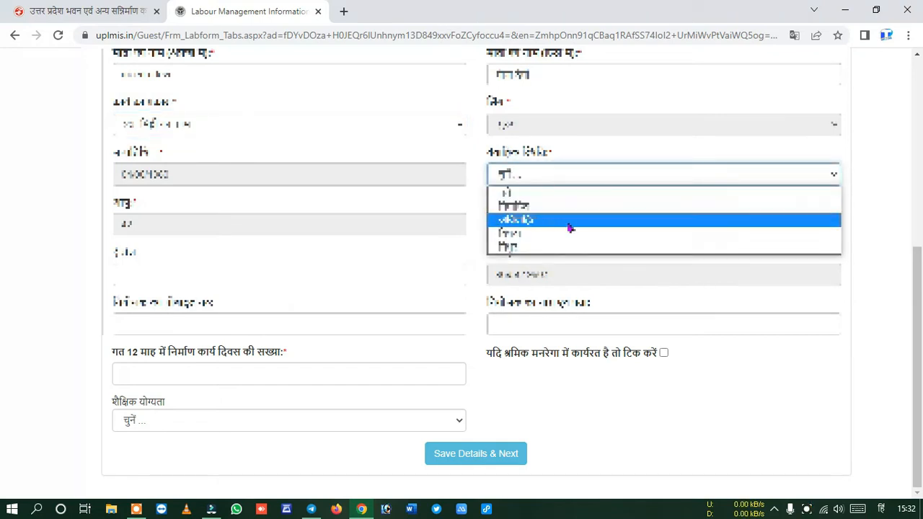
left_click(532, 207)
left_click(577, 233)
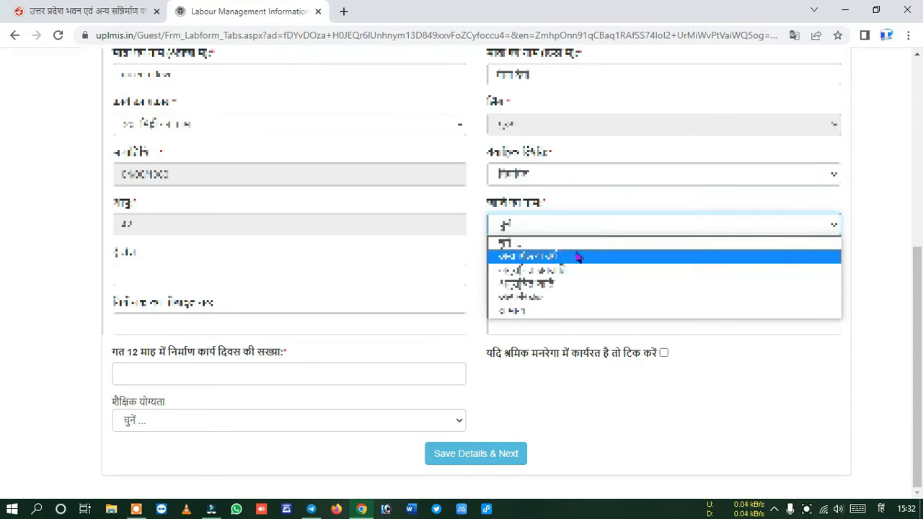
left_click(576, 257)
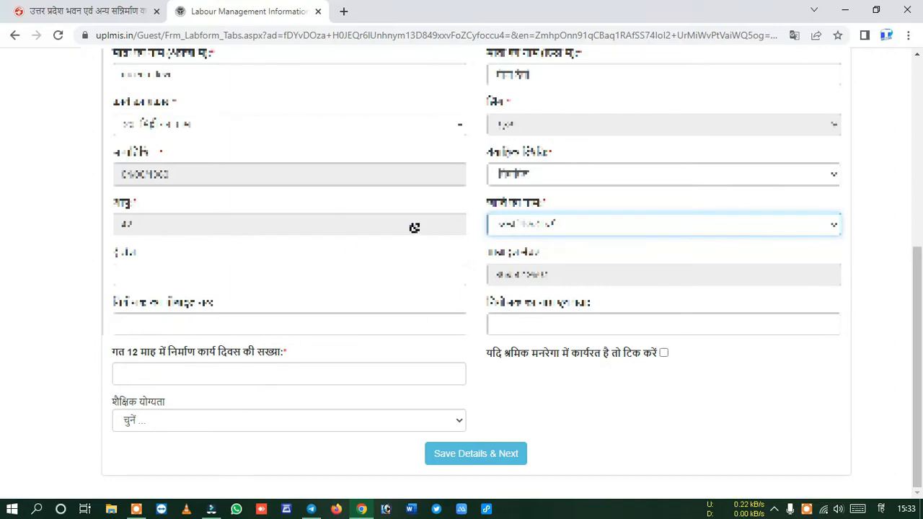
Step: Enter 106 as the number of construction work days in the last 12 months
left_click(211, 372)
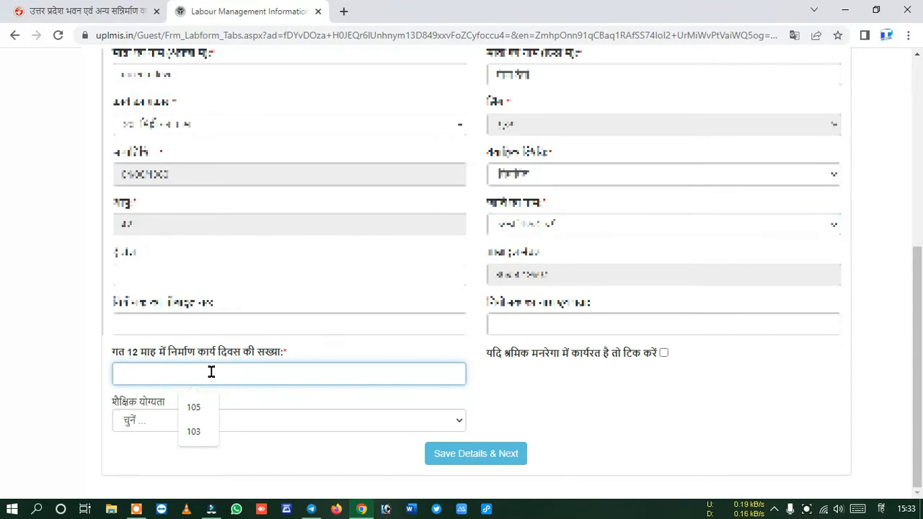
type("106")
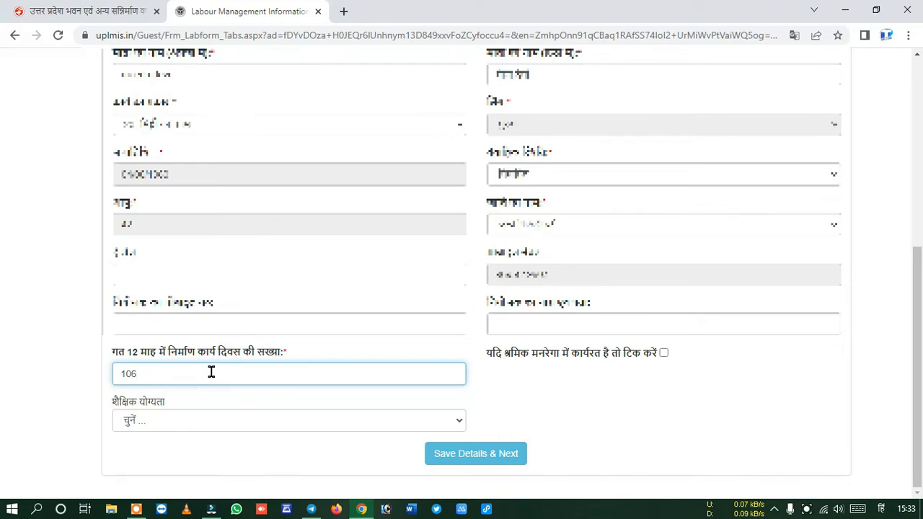
left_click(505, 389)
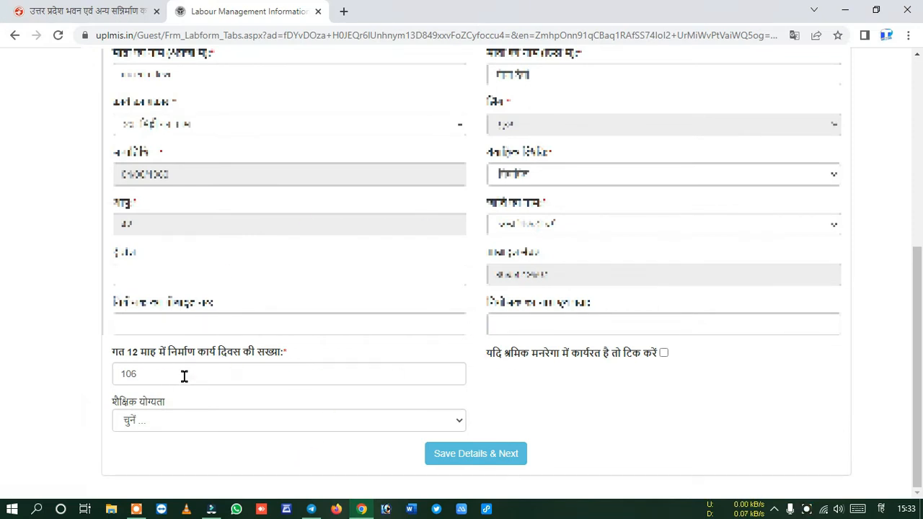
Step: Set the educational qualification (शैक्षिक योग्यता) to कक्षा 7 and save the basic details
left_click(149, 420)
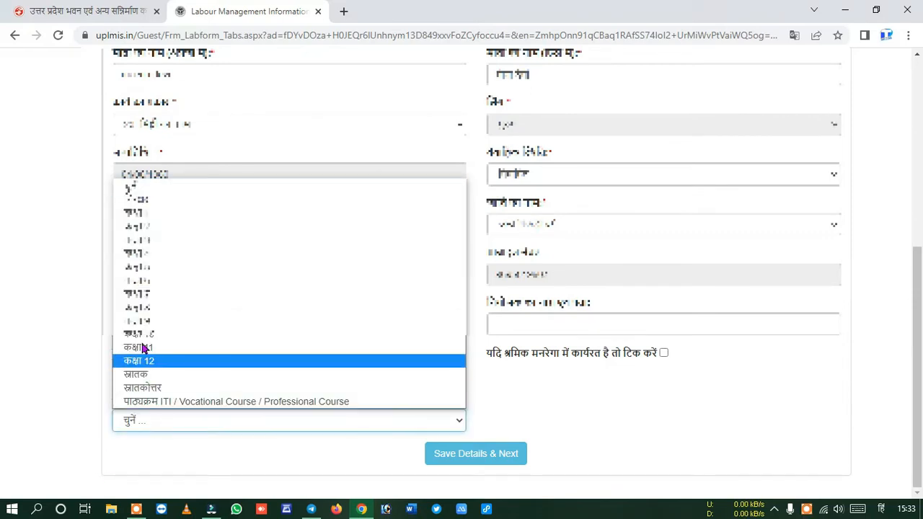
left_click(157, 296)
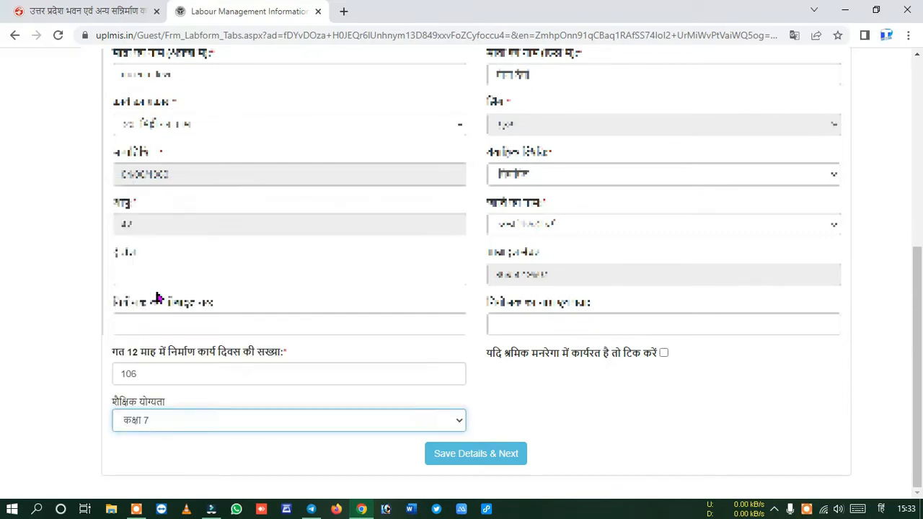
left_click(539, 438)
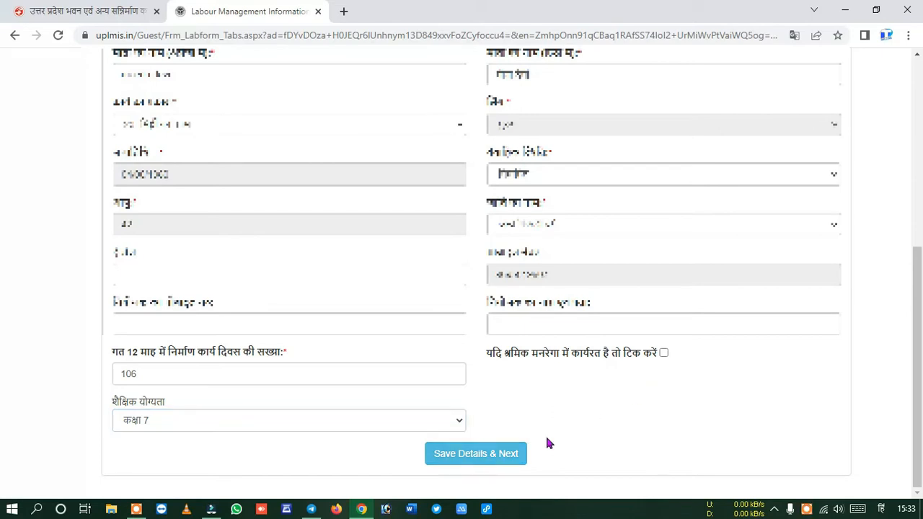
left_click(474, 460)
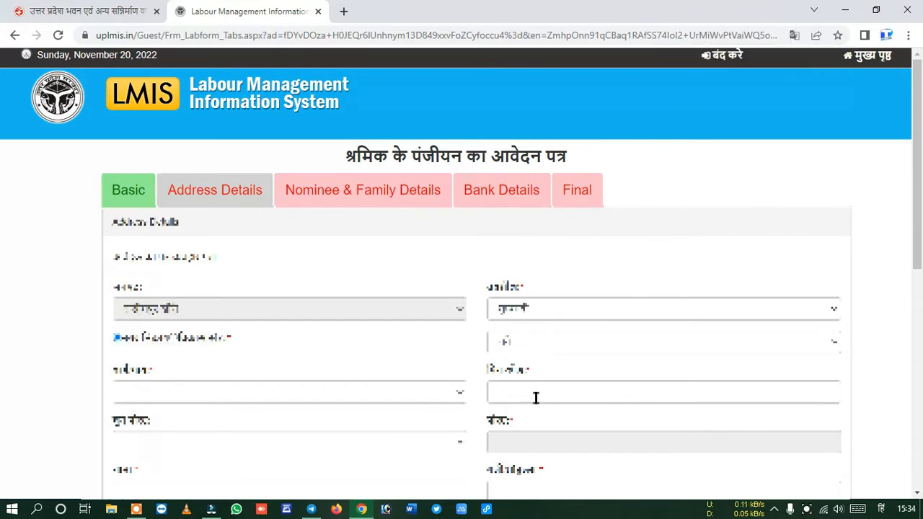
Step: Complete the address details with the development-block option and the permanent address same as the correspondence address, and save them
left_click(171, 337)
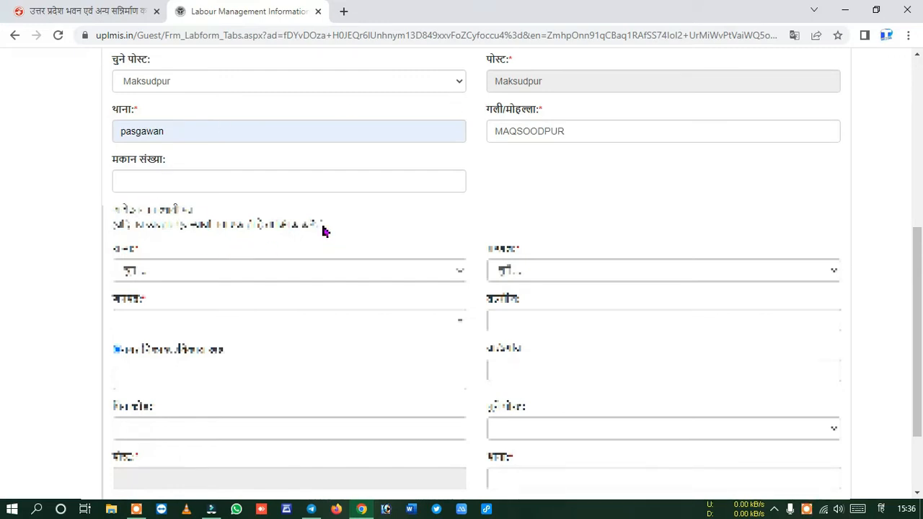
scroll(324, 231, "down", 2)
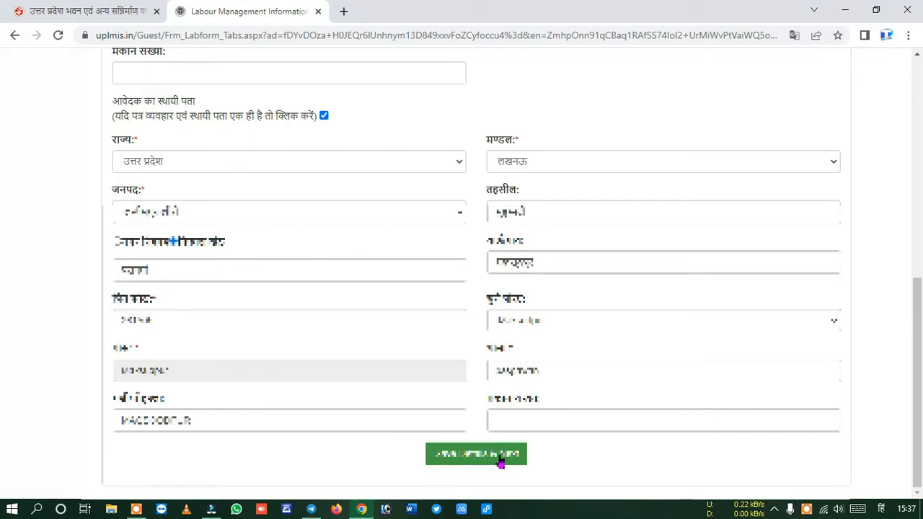
left_click(448, 460)
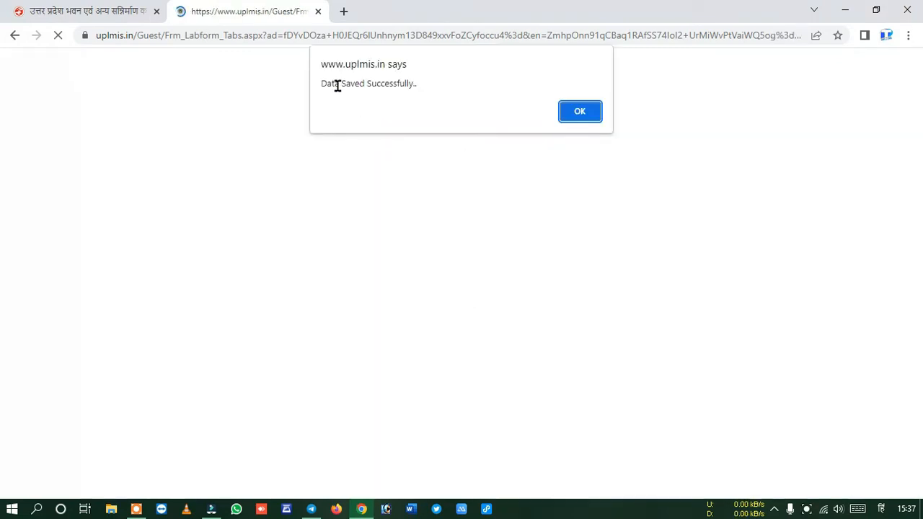
left_click(580, 113)
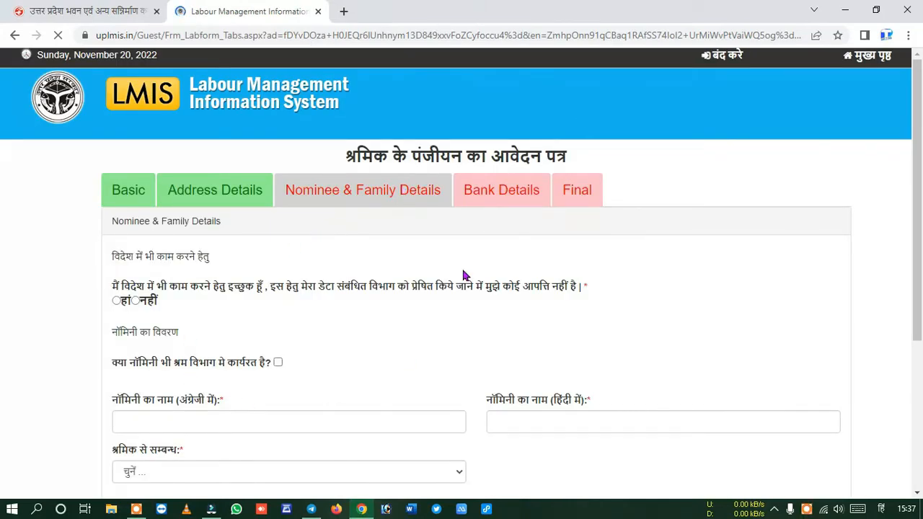
Step: Review the nominee and bank details pages, including the uploaded photo, Aadhaar card, bank passbook, self-declaration and employment certificate
scroll(302, 265, "down", 3)
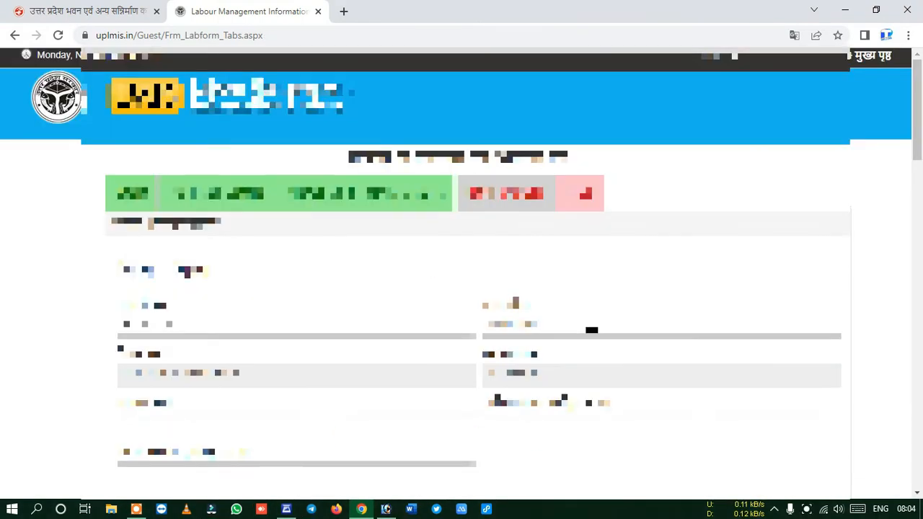
scroll(591, 330, "down", 5)
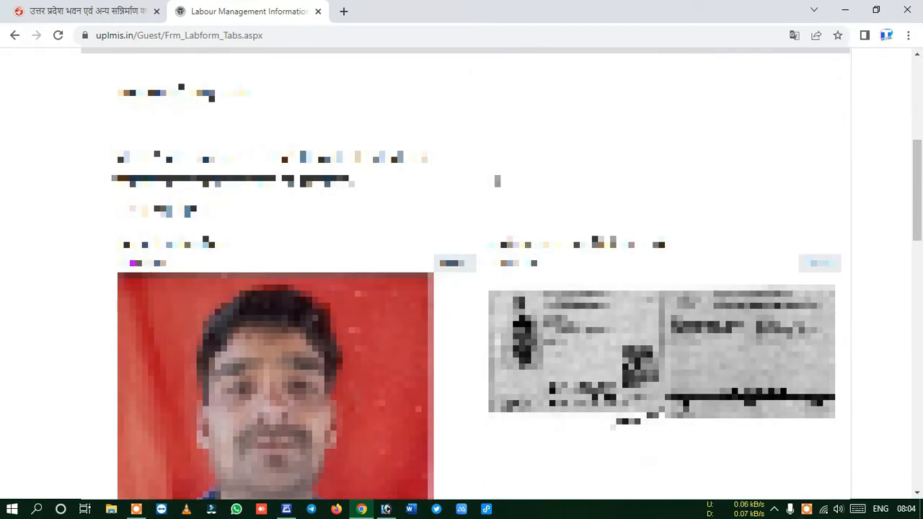
scroll(346, 288, "down", 2)
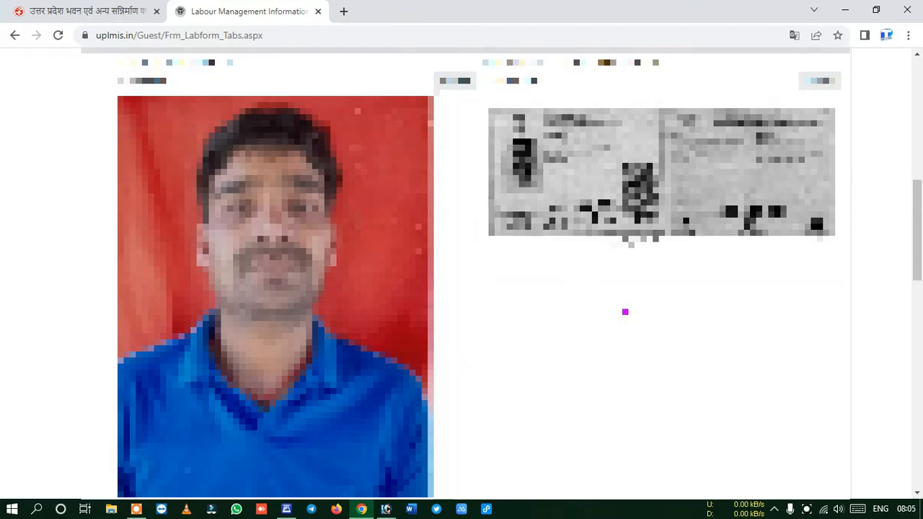
scroll(625, 311, "down", 5)
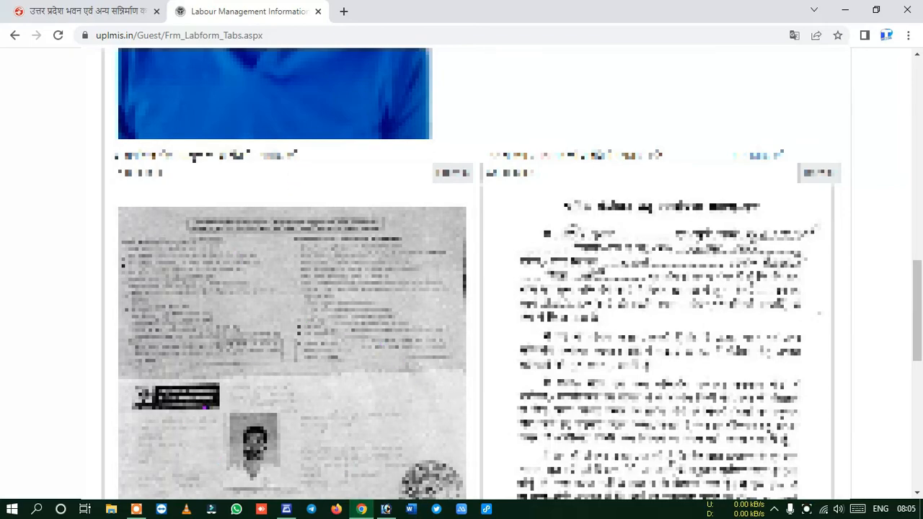
scroll(392, 366, "down", 2)
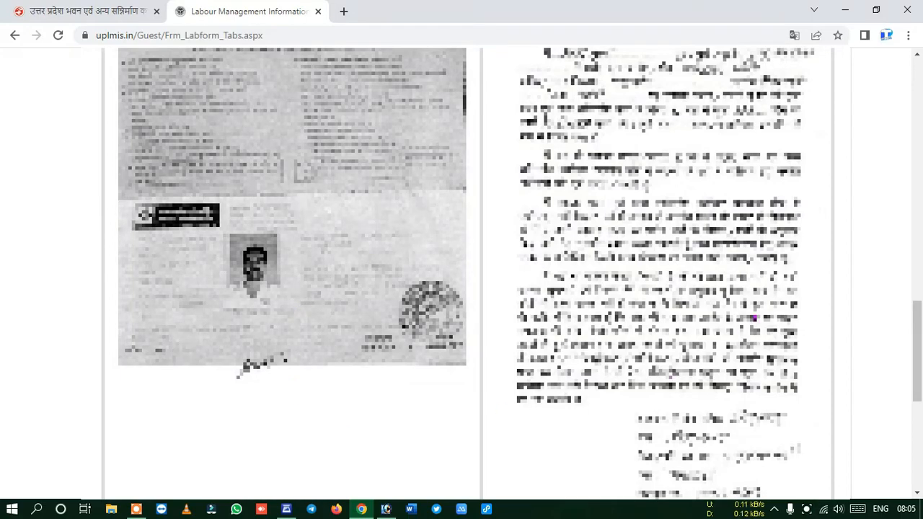
scroll(684, 293, "up", 2)
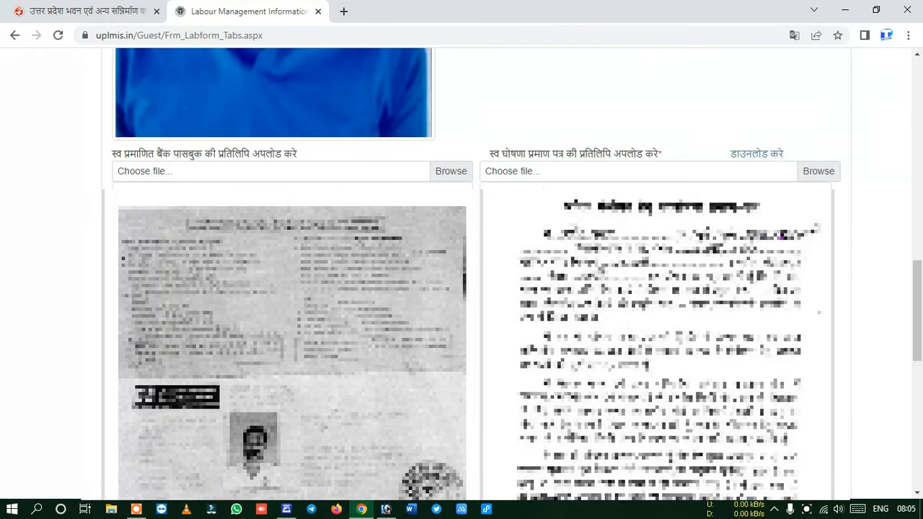
scroll(682, 269, "down", 2)
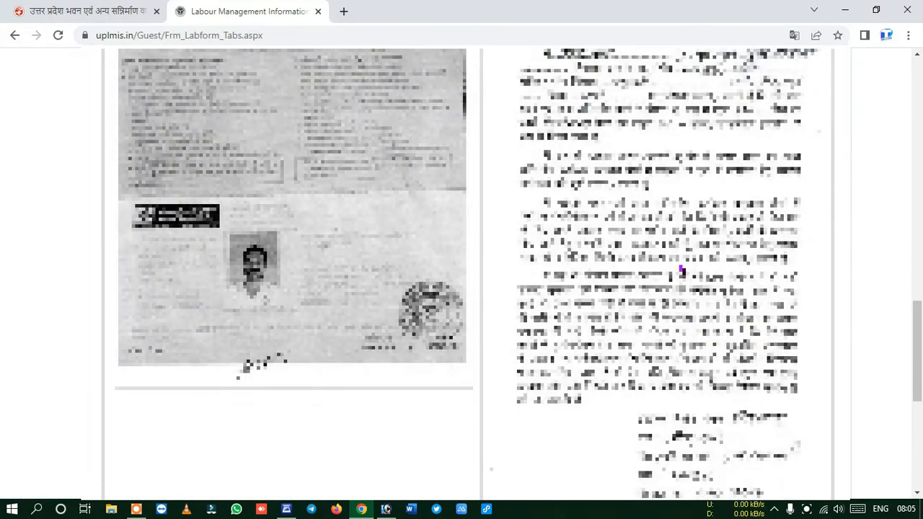
scroll(560, 289, "down", 2)
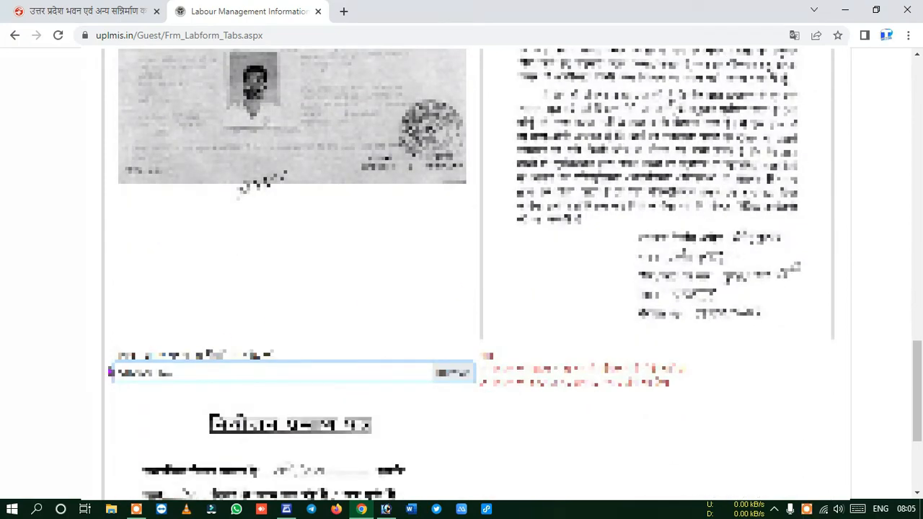
Step: Check the file size and type notes for the employment certificate (नियोजन प्रमाण पत्र), and save the bank details
scroll(122, 374, "down", 2)
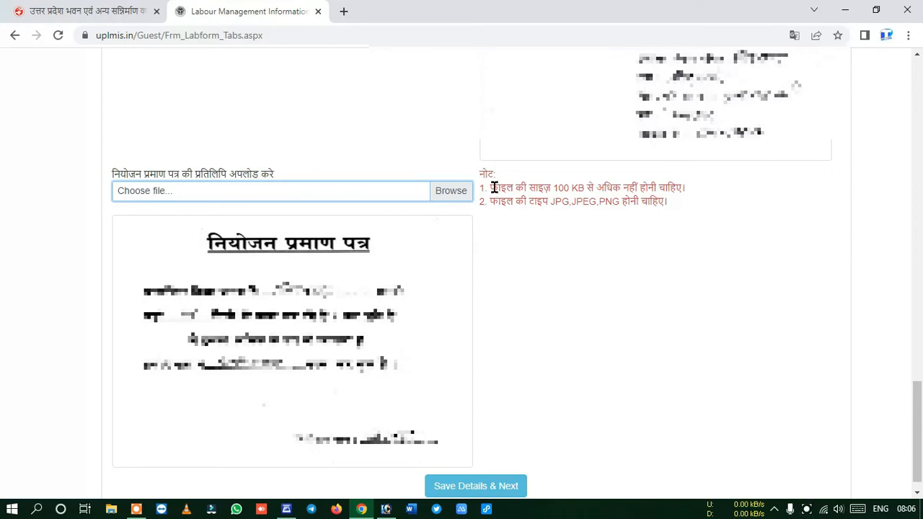
left_click_drag(490, 187, 690, 189)
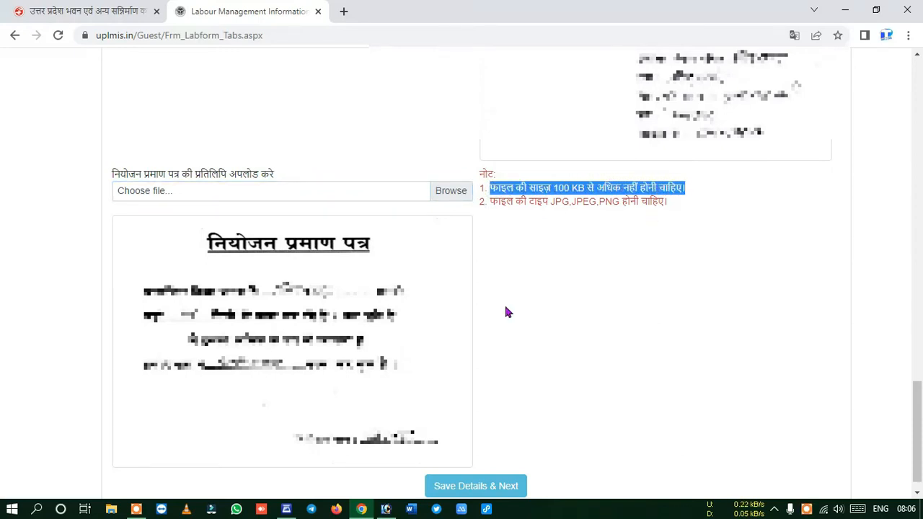
left_click_drag(316, 351, 384, 351)
left_click_drag(493, 203, 562, 200)
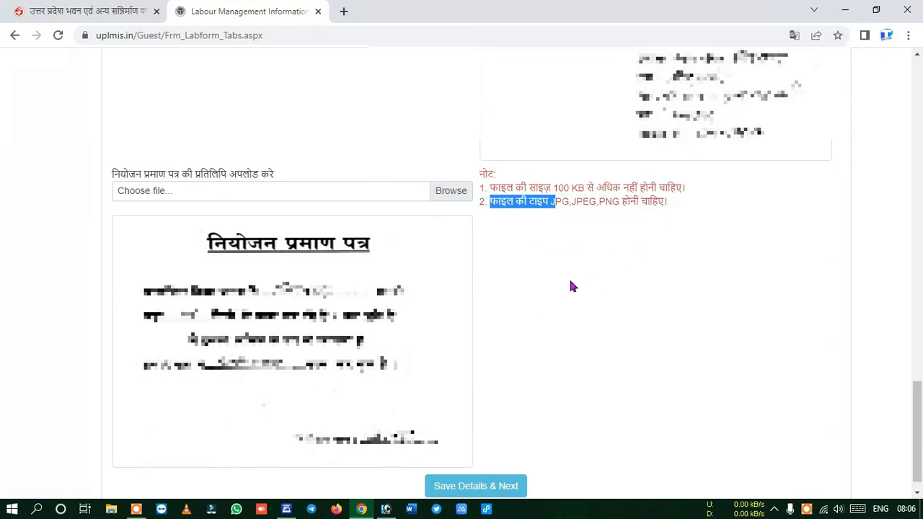
scroll(569, 286, "down", 1)
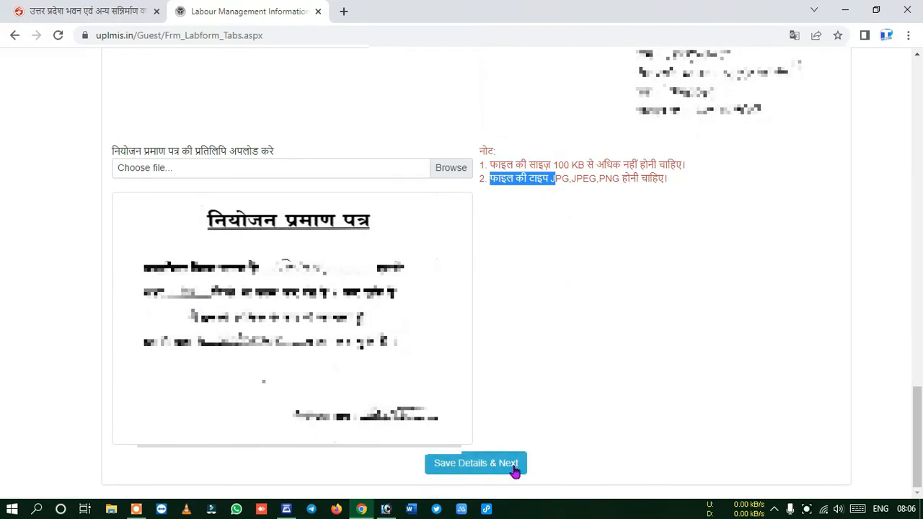
left_click(487, 465)
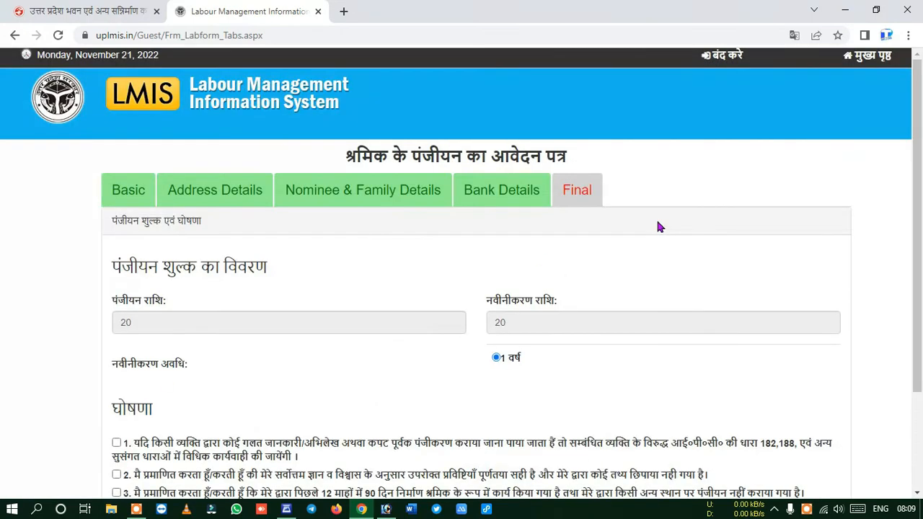
Step: Accept all five declarations (घोषणा) on the final page, then final-save the application and confirm that it is completely filled in
left_click_drag(121, 268, 257, 274)
left_click(310, 280)
scroll(346, 341, "down", 2)
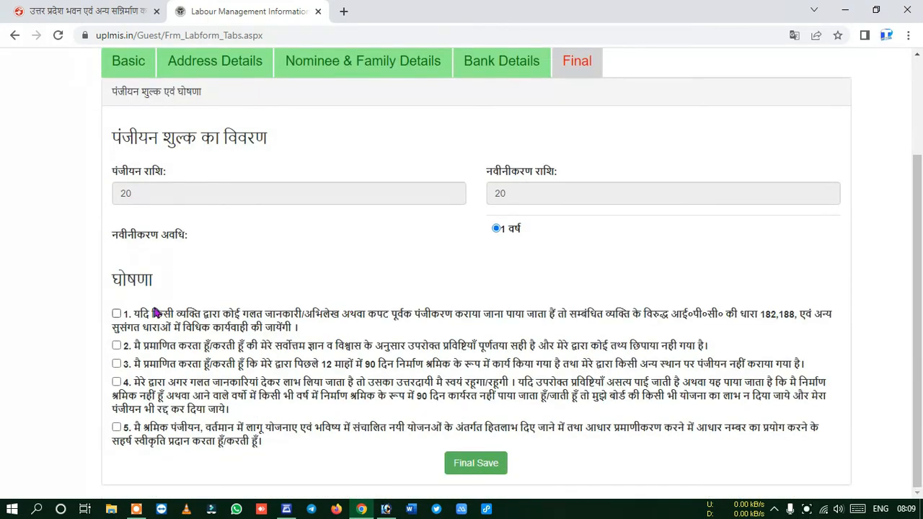
left_click(116, 313)
left_click(116, 345)
left_click(116, 363)
left_click(116, 382)
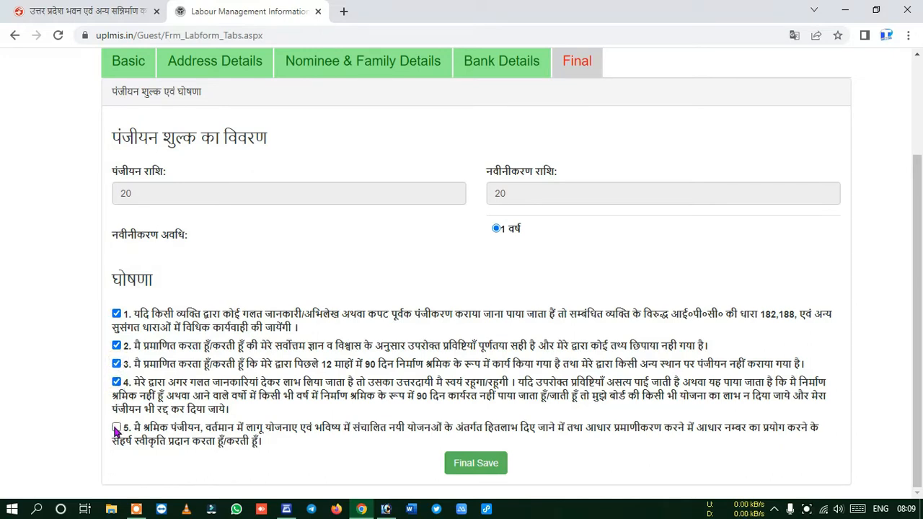
left_click(116, 426)
left_click(481, 469)
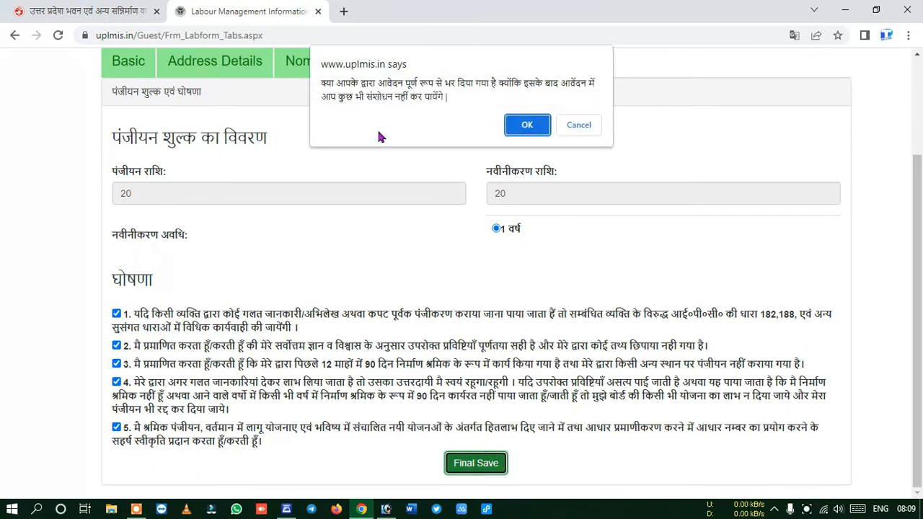
left_click(527, 125)
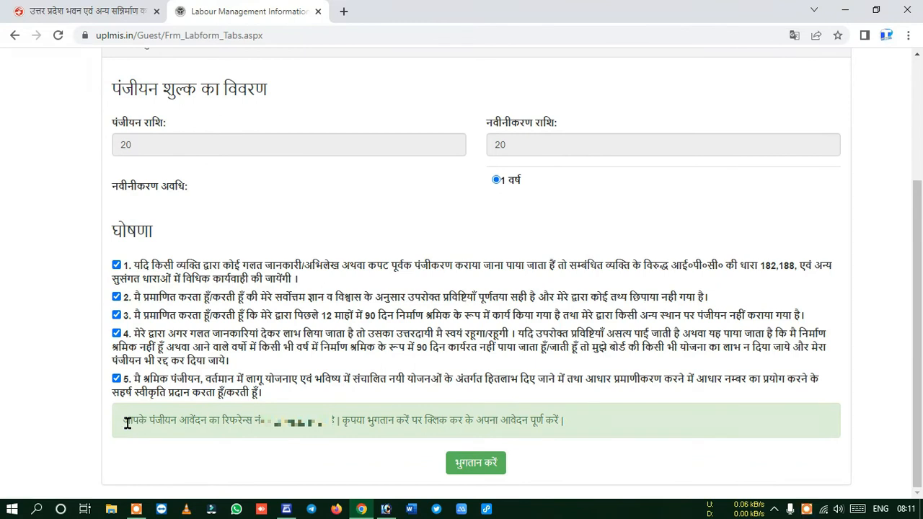
Step: Note the application reference number, proceed to the fee payment, and pay by QR with BHIM UPI
left_click_drag(127, 423, 450, 431)
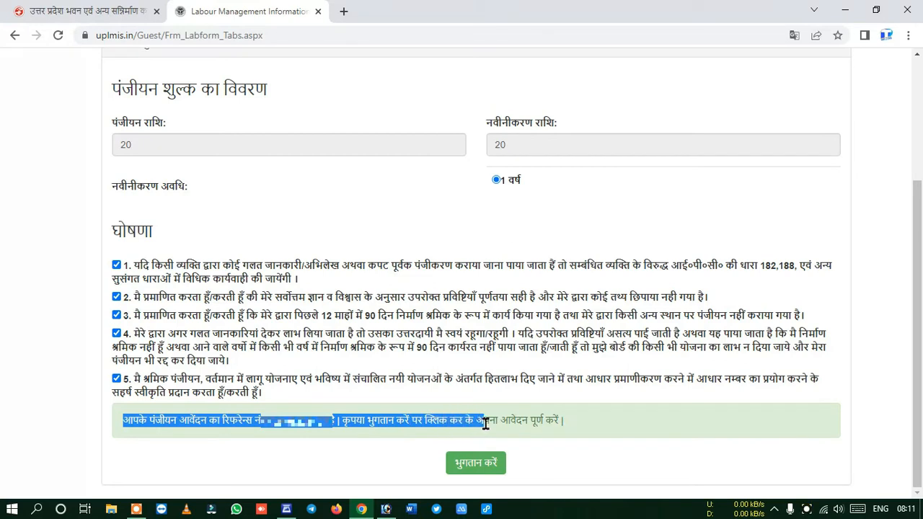
left_click(606, 430)
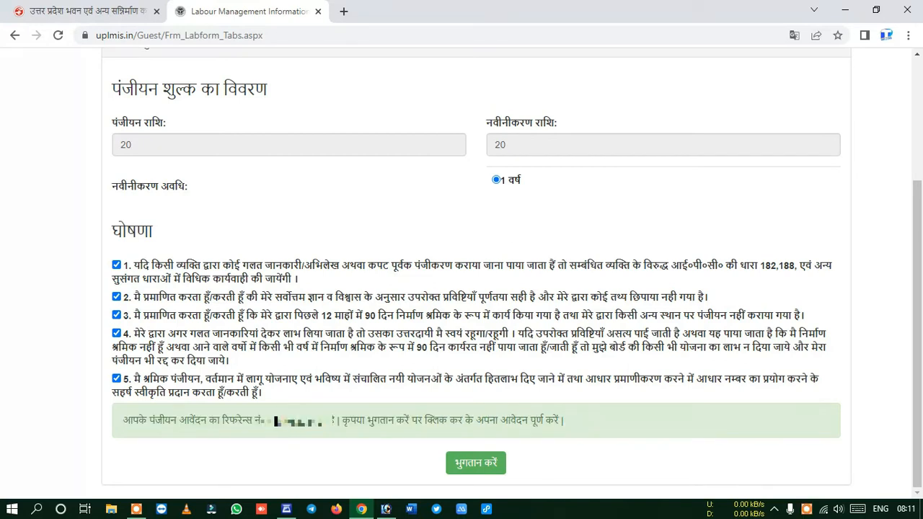
left_click_drag(274, 422, 330, 420)
left_click(348, 446)
left_click(491, 473)
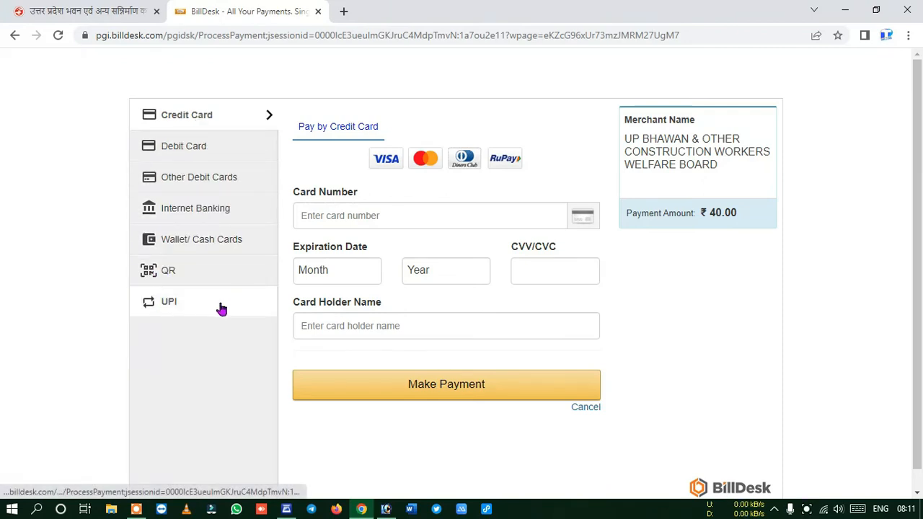
left_click(168, 281)
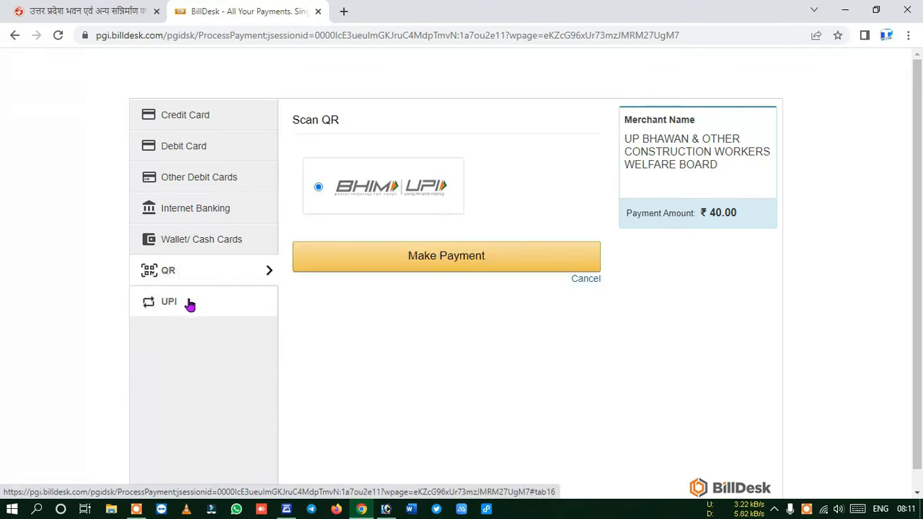
left_click(427, 268)
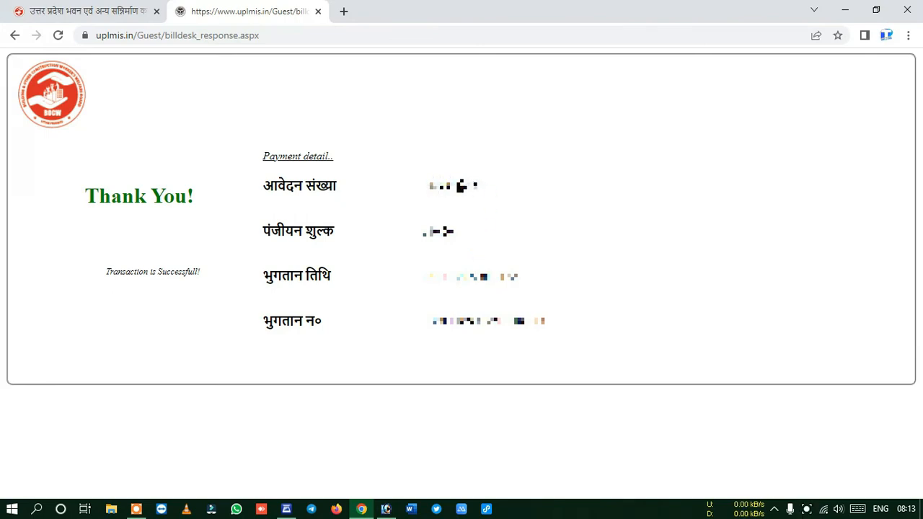
Step: Copy the application number from the payment details and open the registration status page (पंजीयन की स्थिति) on the UPBOCW site
double_click(445, 186)
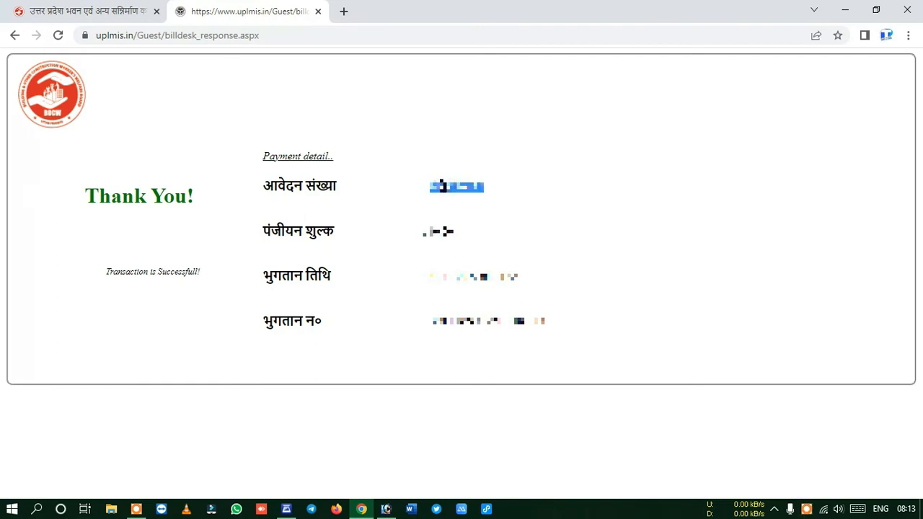
right_click(444, 186)
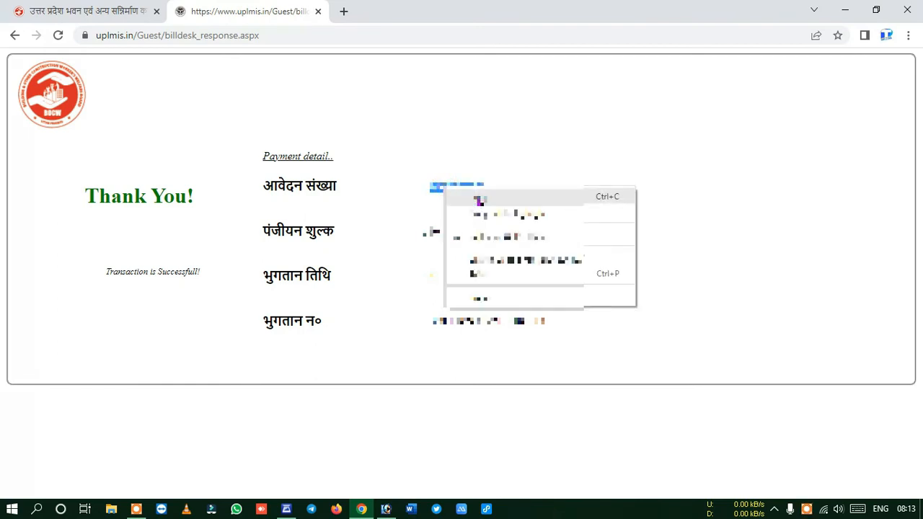
left_click(478, 199)
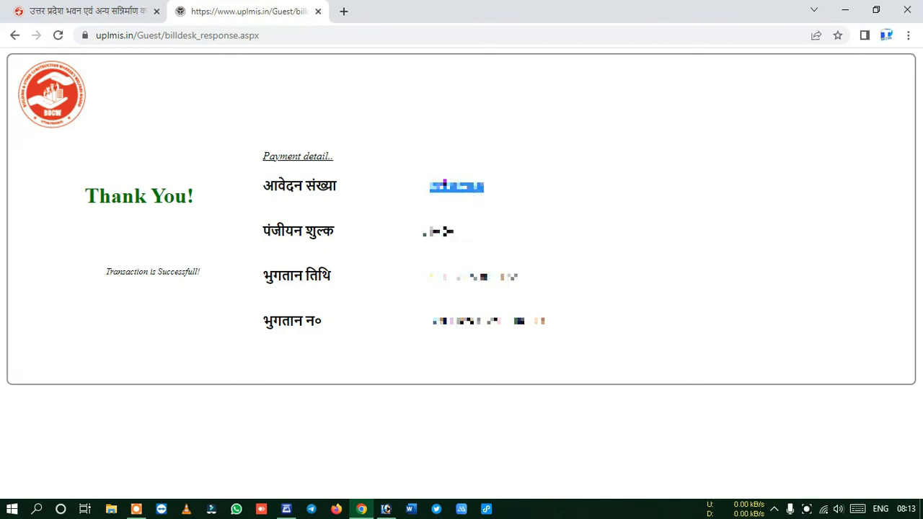
left_click(68, 15)
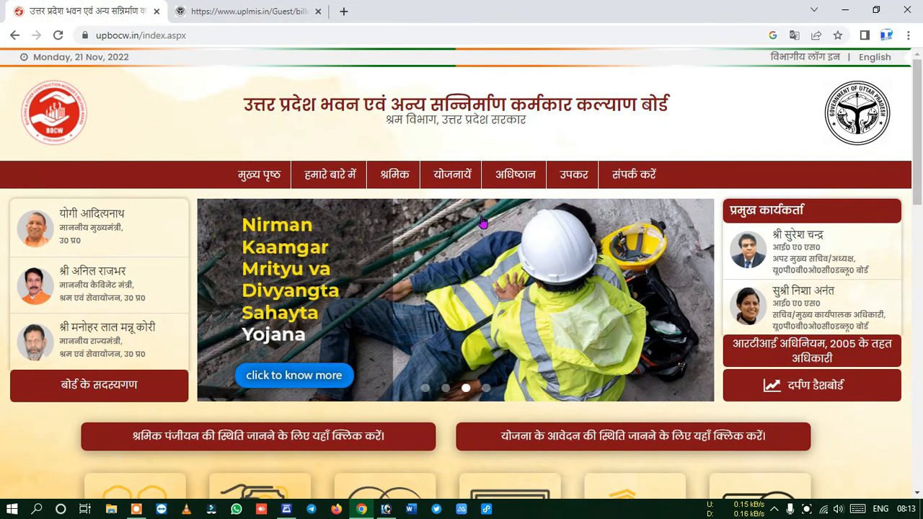
mouse_move(393, 182)
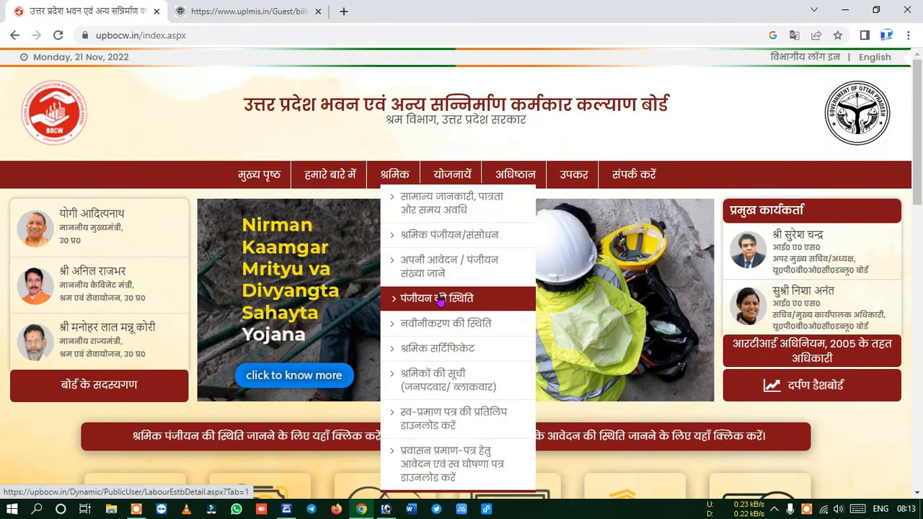
left_click(486, 303)
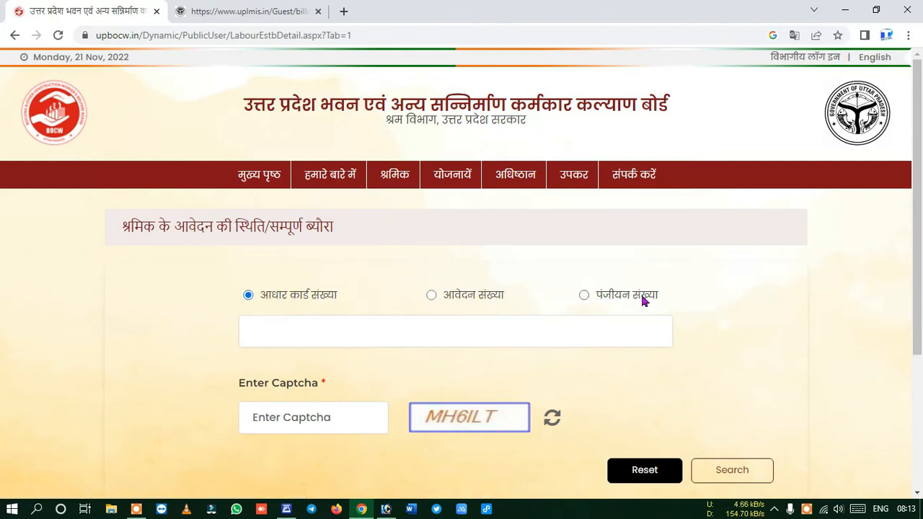
Step: Search for the application by आवेदन संख्या, using the copied application number and the captcha, and review the labour profile
left_click(430, 296)
key("ctrl+v")
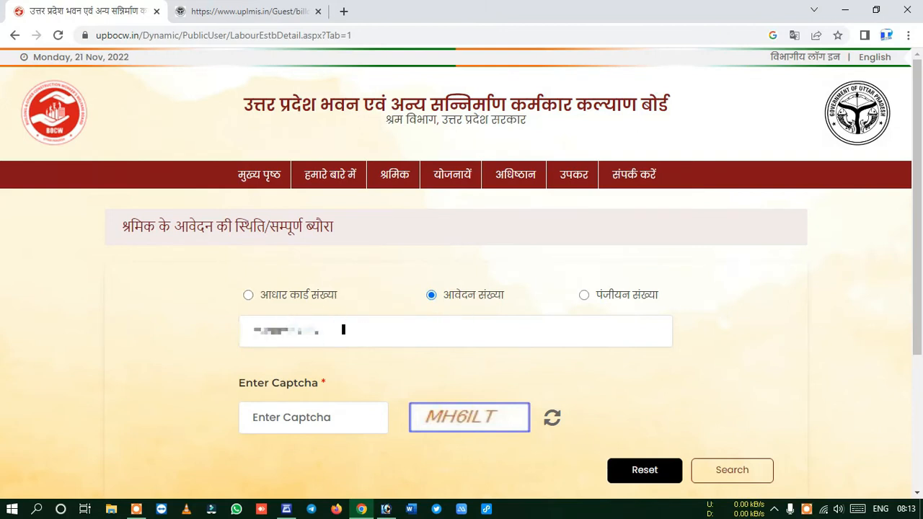
left_click(312, 417)
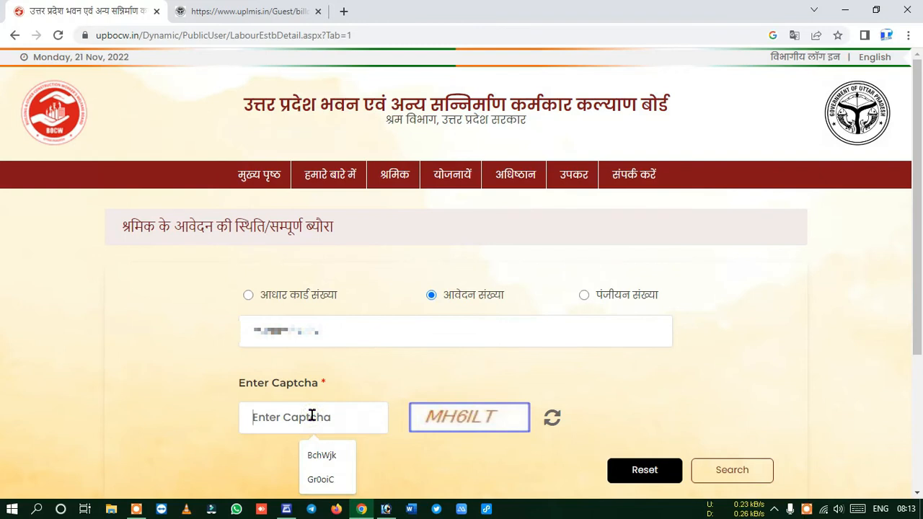
type("MH")
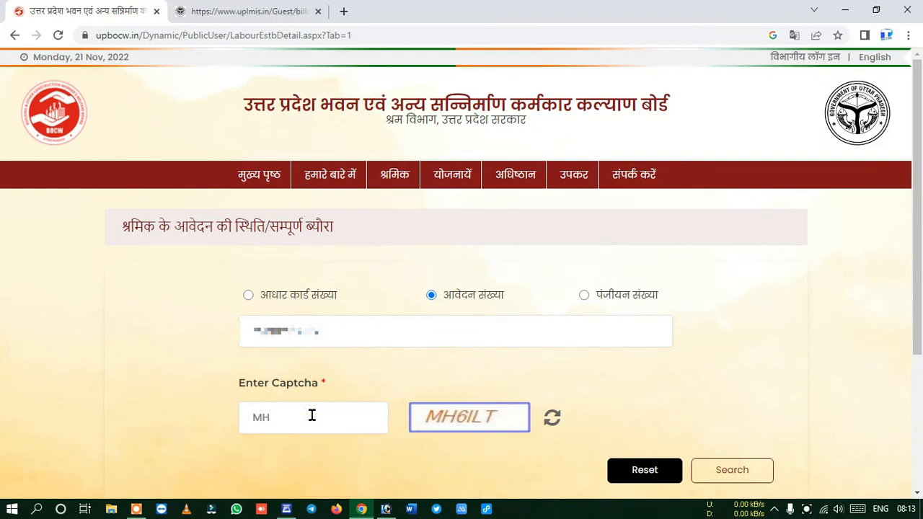
type("6ILT")
left_click(735, 476)
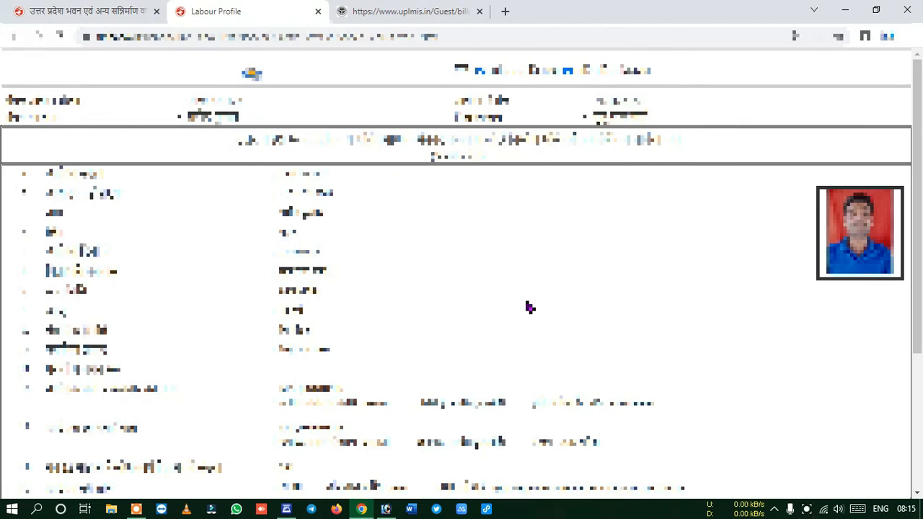
scroll(530, 308, "down", 3)
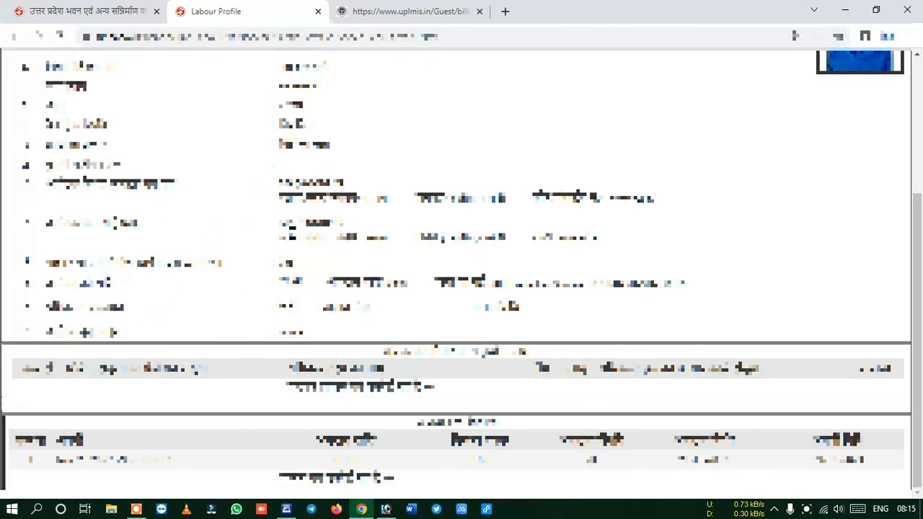
scroll(509, 401, "up", 3)
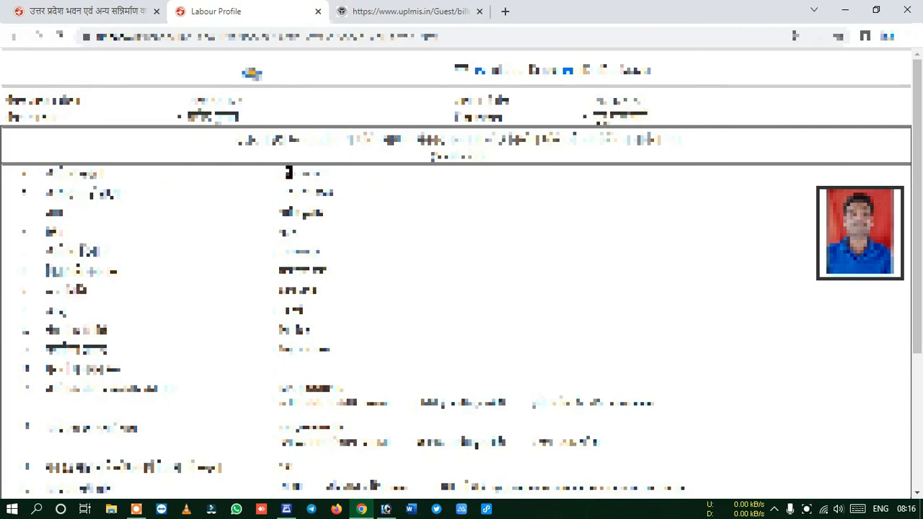
Step: Return to the UPBOCW site and open the labour certificate page (श्रमिक सर्टिफिकेट)
left_click(96, 11)
mouse_move(409, 184)
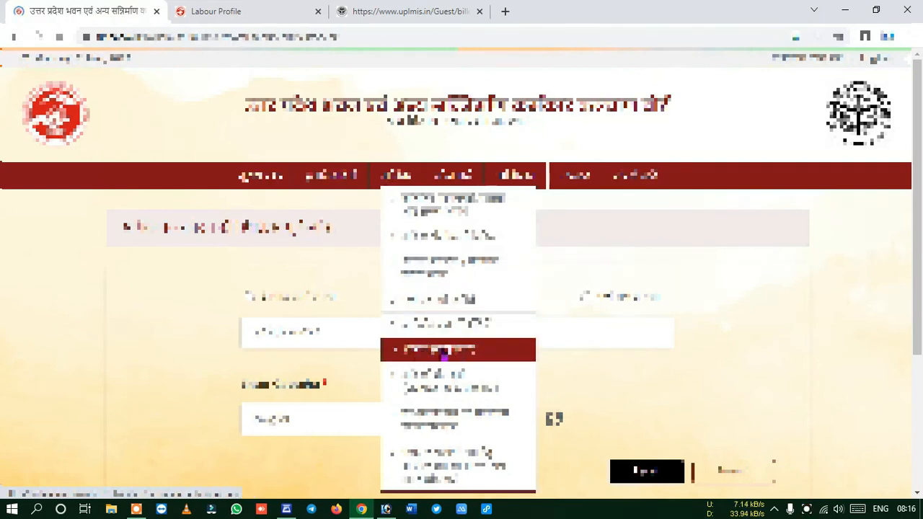
left_click(476, 353)
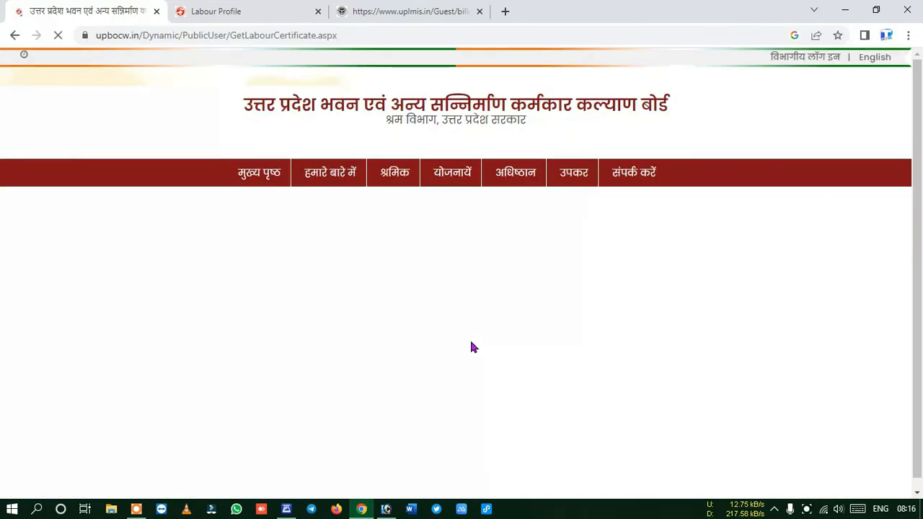